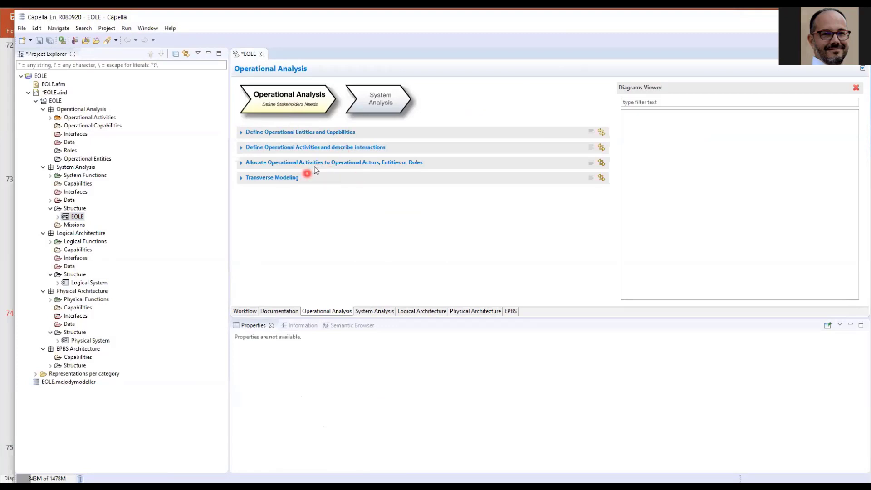
Create an Operational Activity Interaction diagram named "[OAIB] Main Weather Process".
click(241, 148)
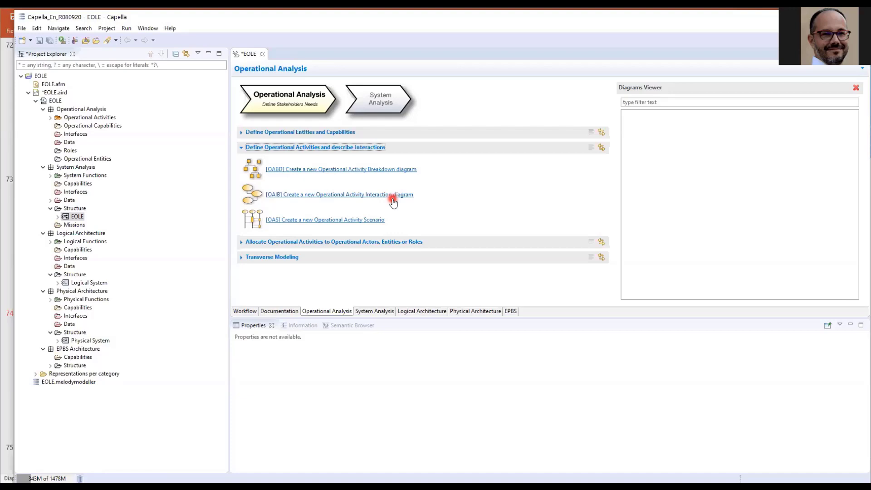
click(357, 196)
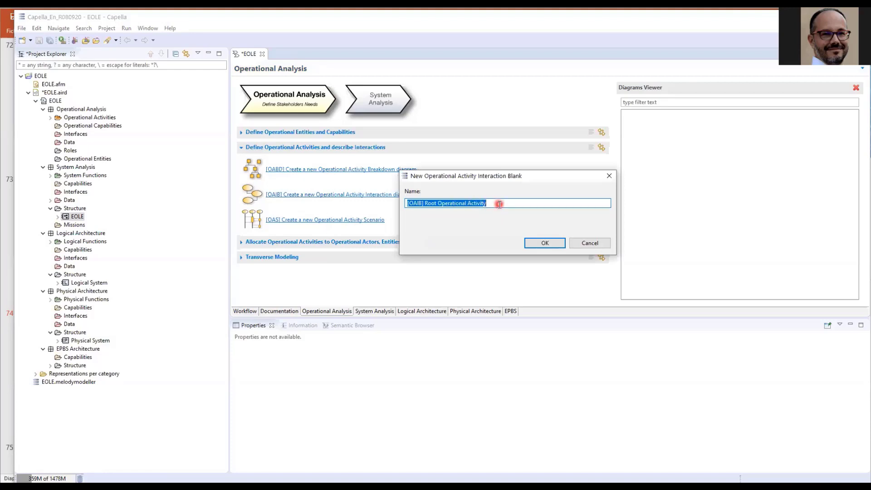
drag(424, 203, 495, 204)
text(Ma)
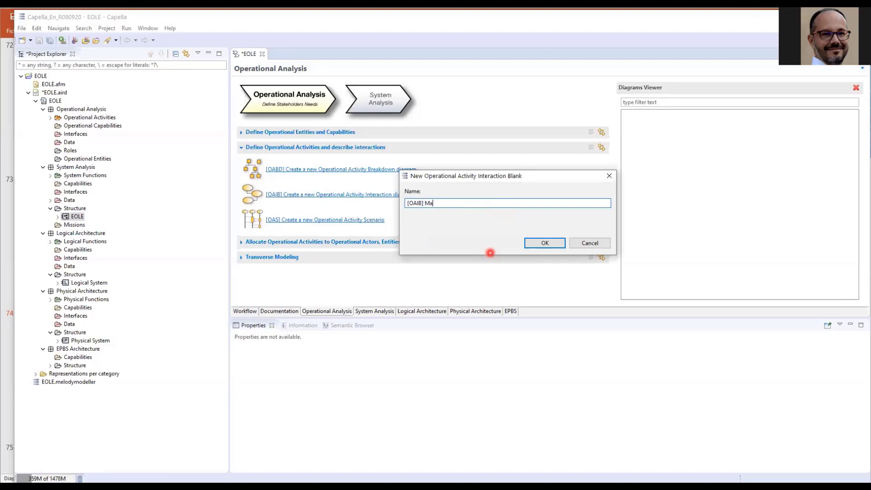
text(in Weather Process)
click(549, 243)
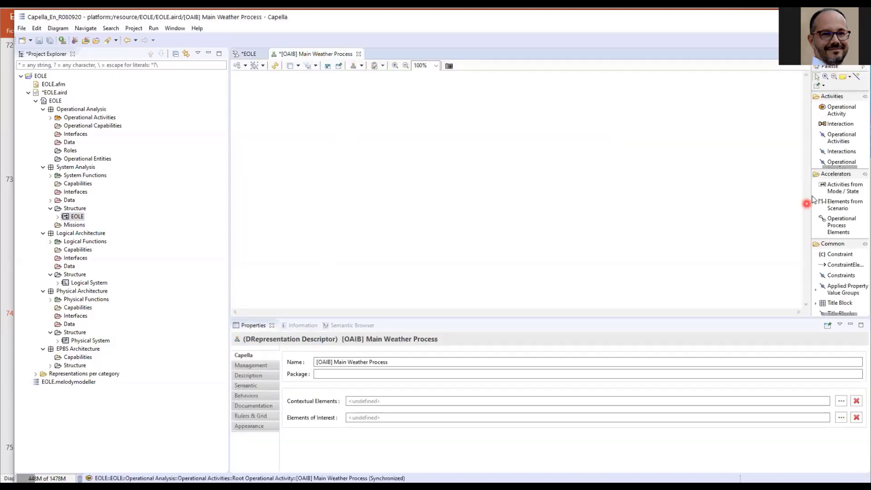
Enlarge the diagram area, widen the tool palette and collapse its Accelerators and Common groups.
drag(811, 194, 739, 194)
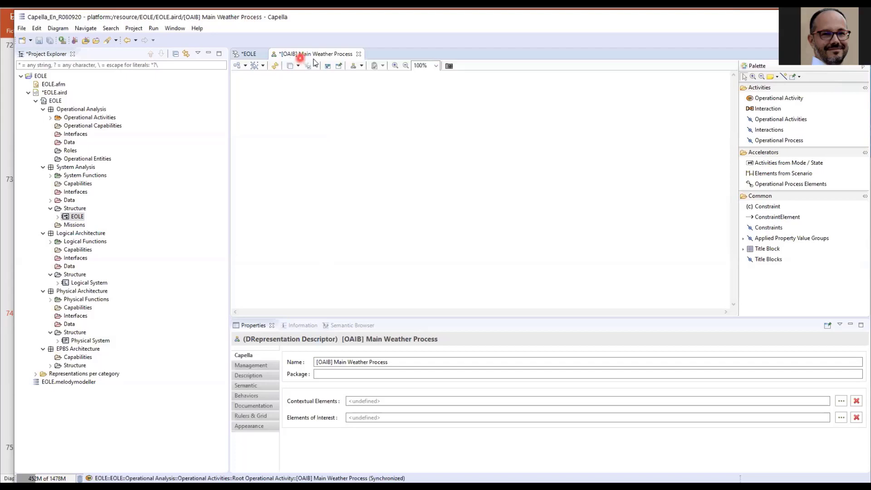
drag(535, 318, 535, 391)
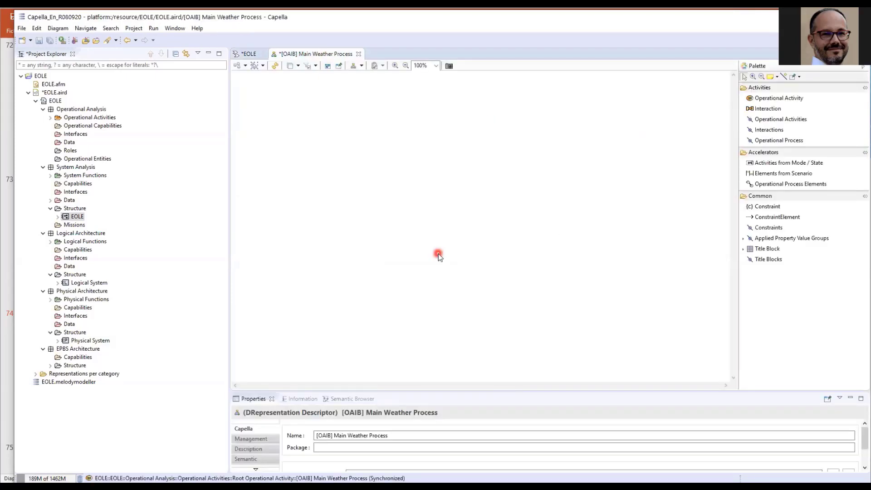
drag(738, 120, 706, 126)
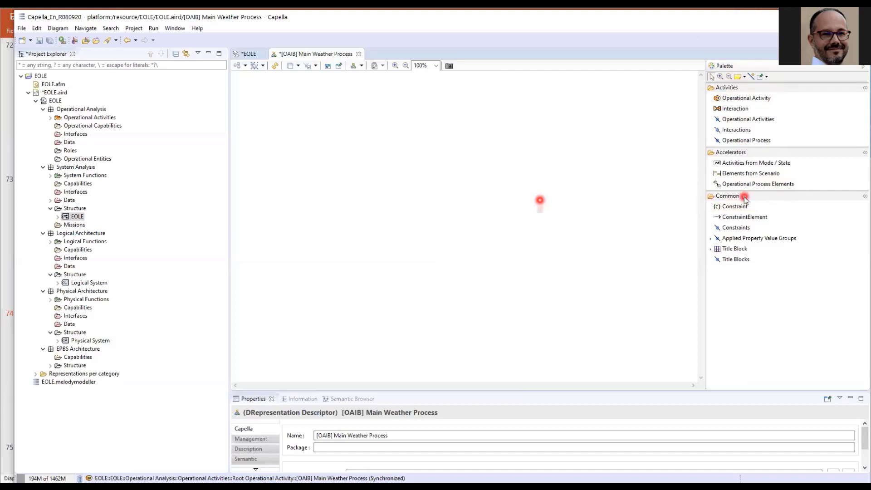
click(774, 196)
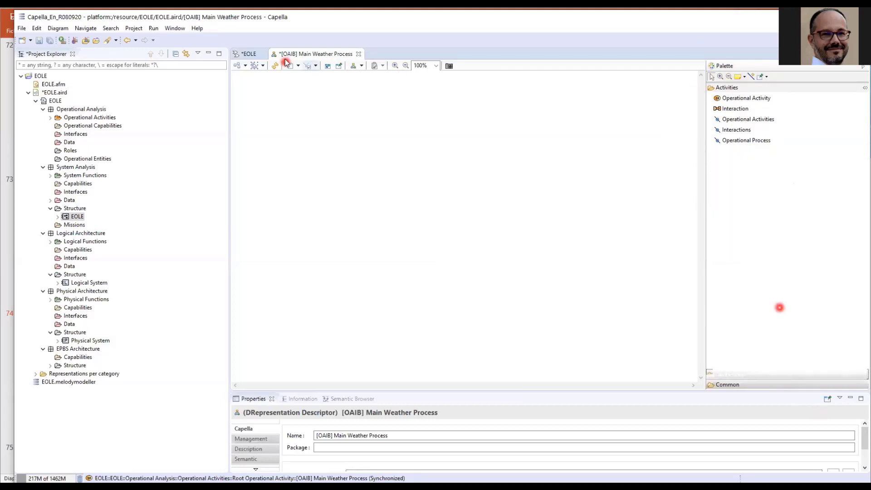
Place a new operational activity on the empty diagram and locate it under the Root Operational Activity in the model tree.
click(738, 111)
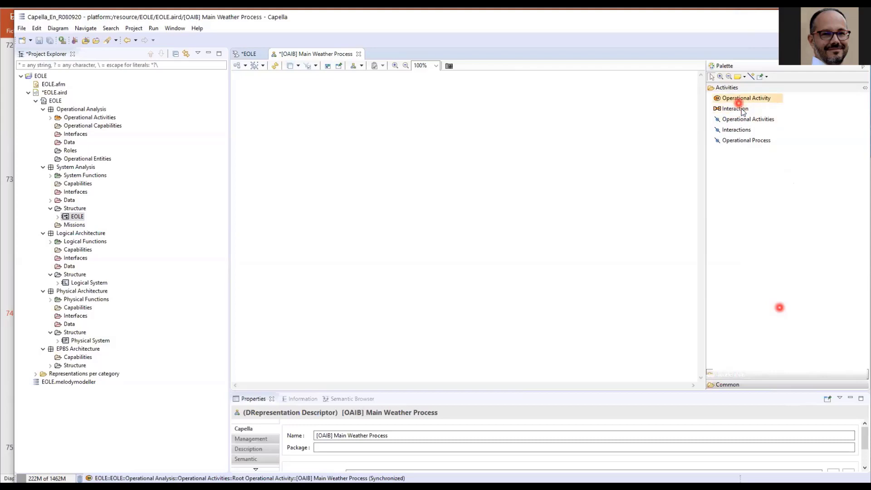
click(758, 102)
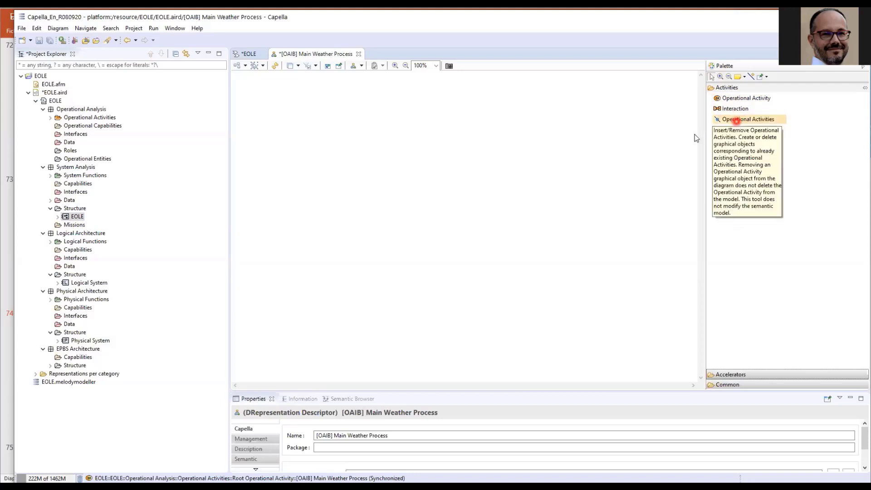
click(739, 121)
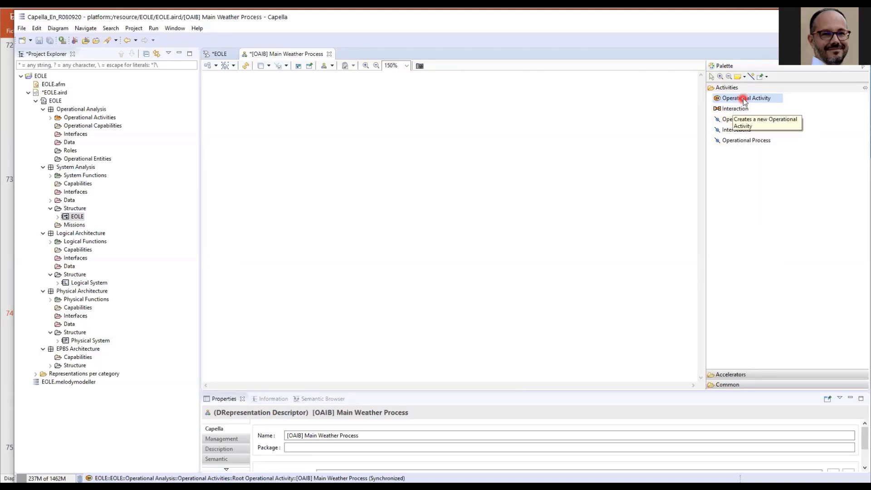
click(303, 148)
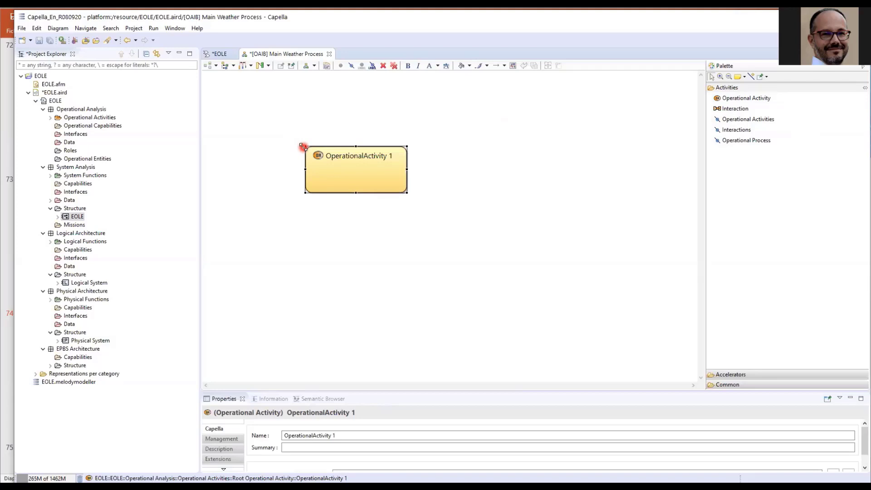
click(50, 117)
click(117, 136)
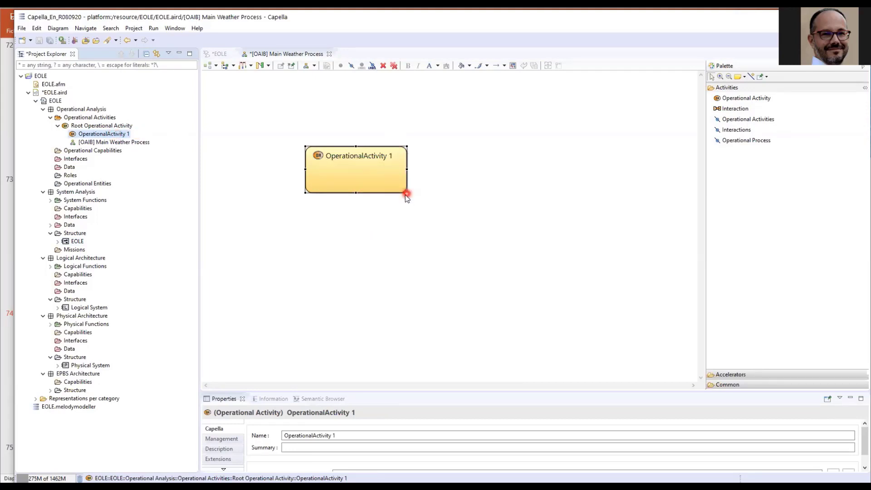
Try enlarging the new operational activity, undo the resize, and rename the activity as A1.
drag(405, 193, 592, 291)
key(ctrl+z)
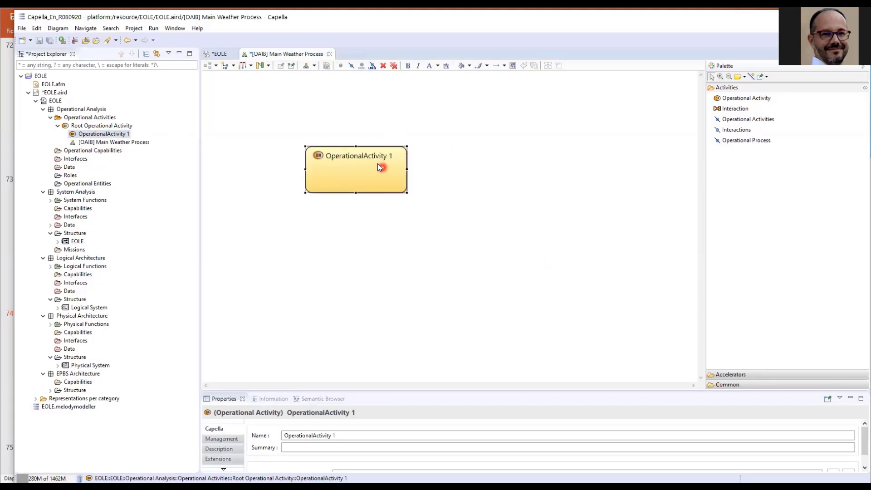
text(A1)
key(Return)
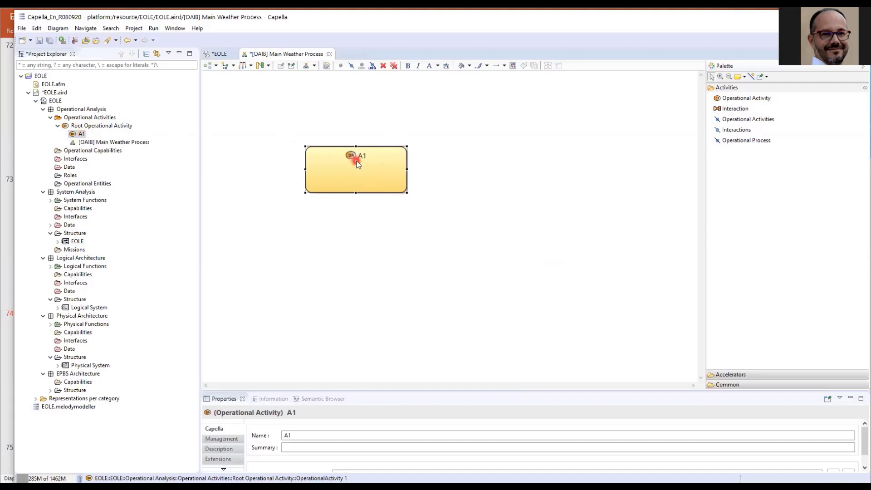
Add a second operational activity below and to the right of A1, and connect A1 to it with an interaction named int1.
click(744, 101)
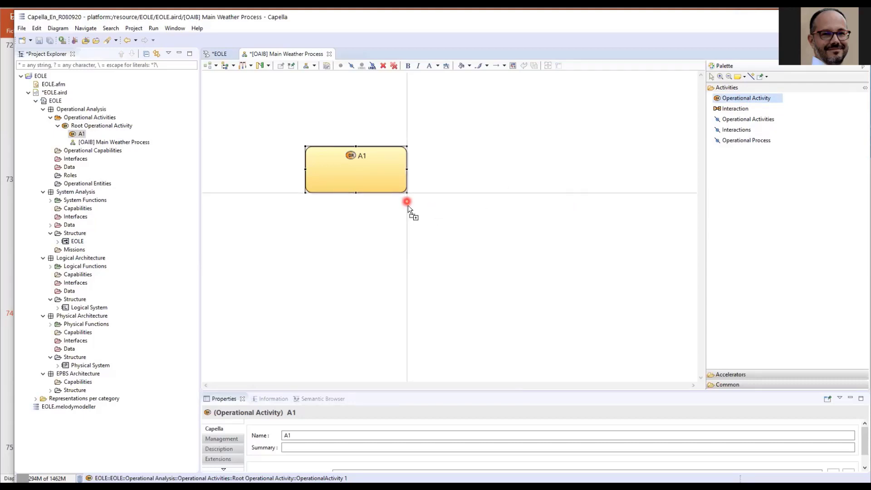
click(518, 193)
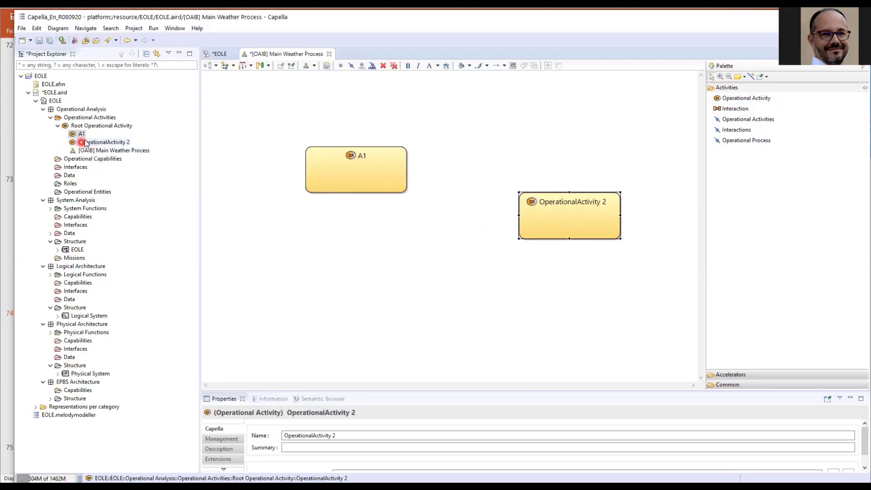
click(733, 109)
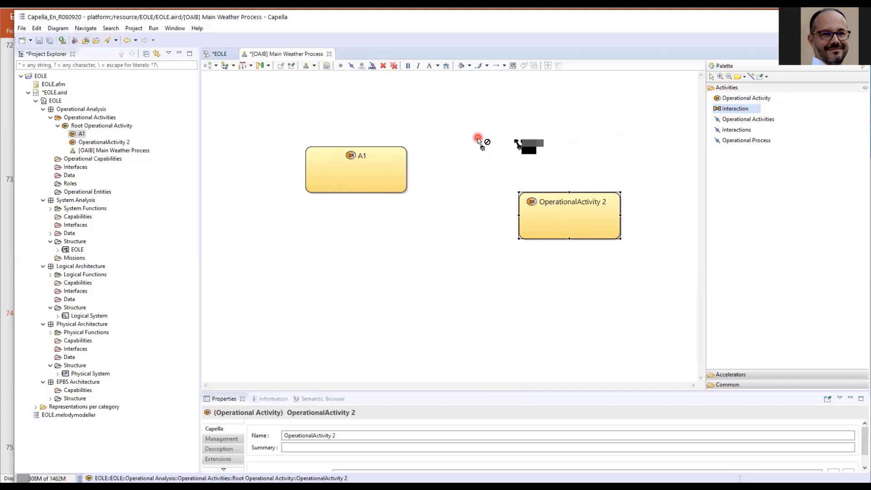
click(395, 168)
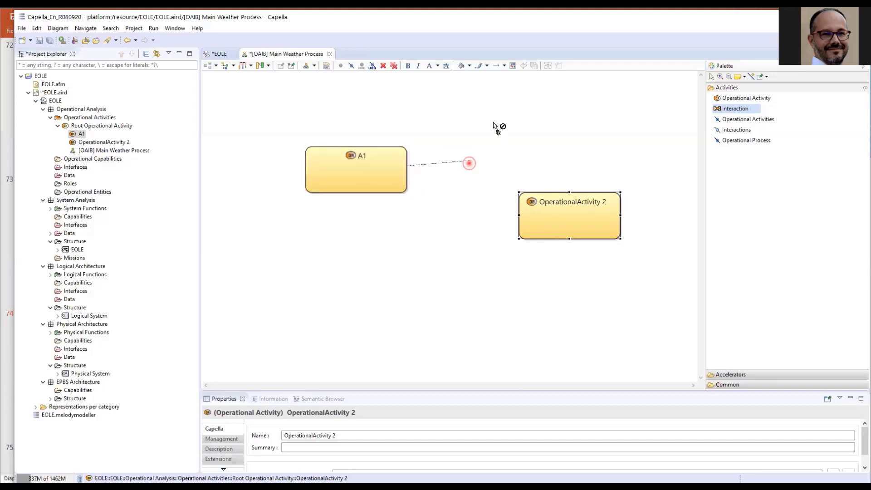
click(531, 215)
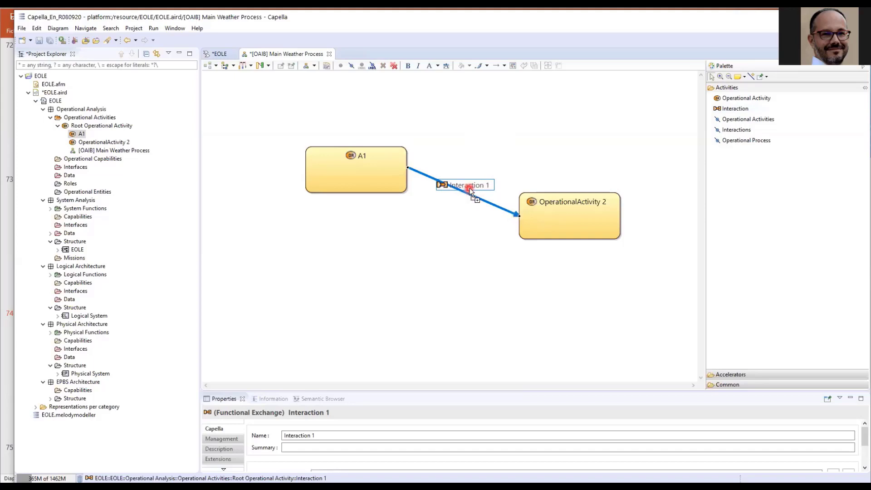
text(int1)
key(Return)
Draw a second interaction from OperationalActivity 2 back to the lower edge of A1.
click(730, 137)
click(735, 108)
drag(521, 234, 349, 194)
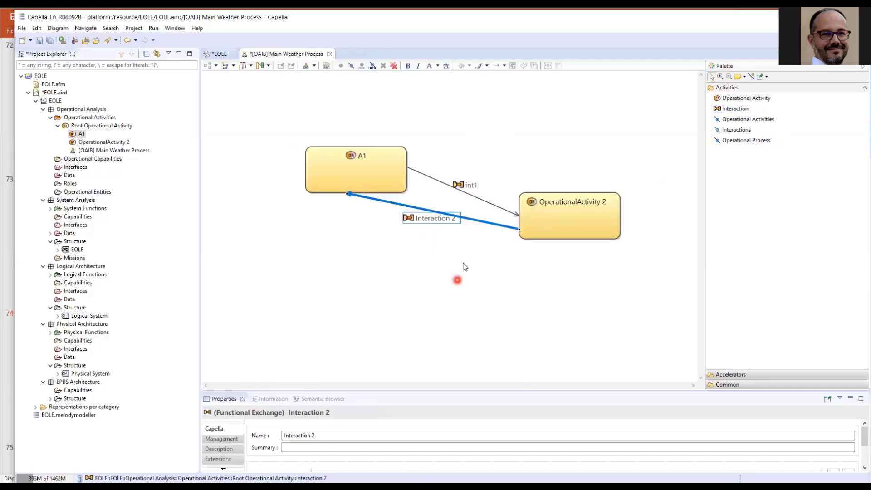
Tidy the layout by moving both interaction labels off the lines, bending the return interaction below A1 and shifting A1 slightly upward.
drag(432, 219, 478, 187)
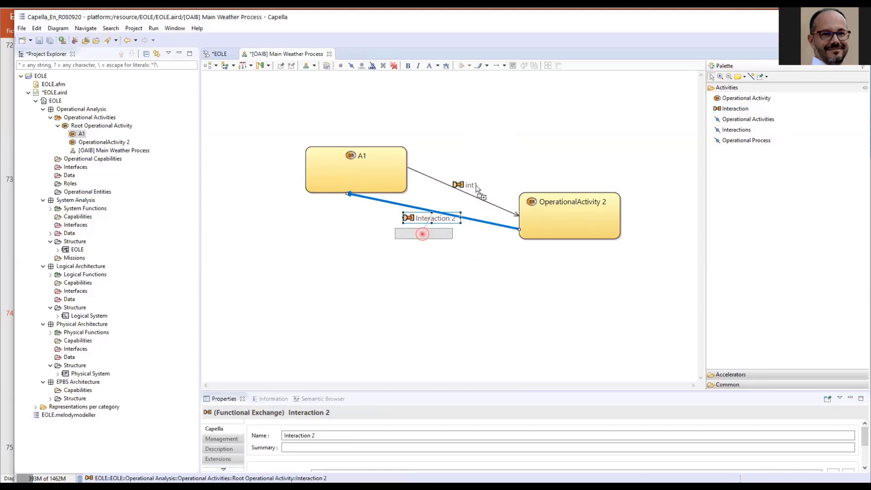
drag(422, 234, 430, 234)
drag(476, 186, 479, 173)
drag(436, 210, 346, 239)
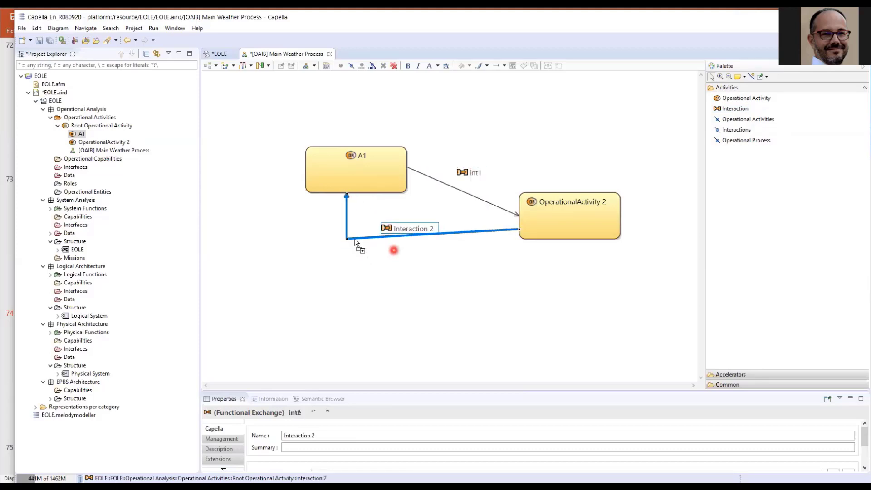
drag(352, 175, 359, 161)
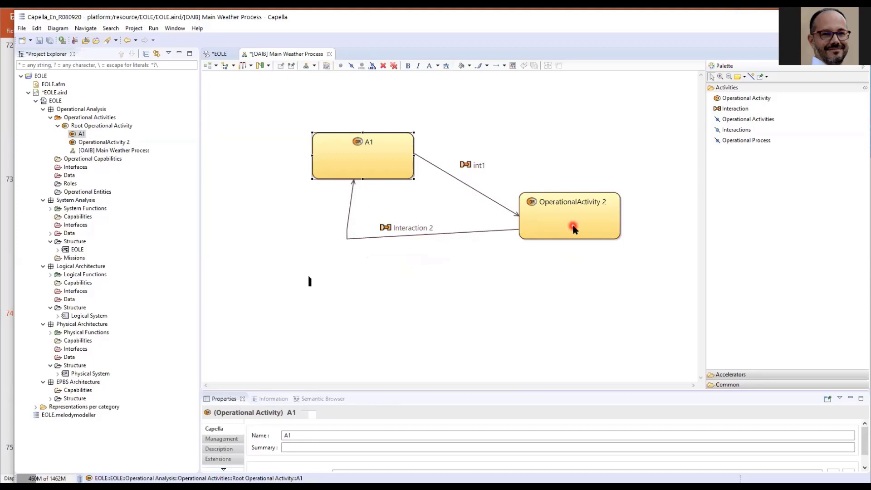
Enlarge the pane under the diagram and examine A1's incoming and outgoing interactions in the Semantic Browser.
drag(416, 391, 422, 323)
click(334, 330)
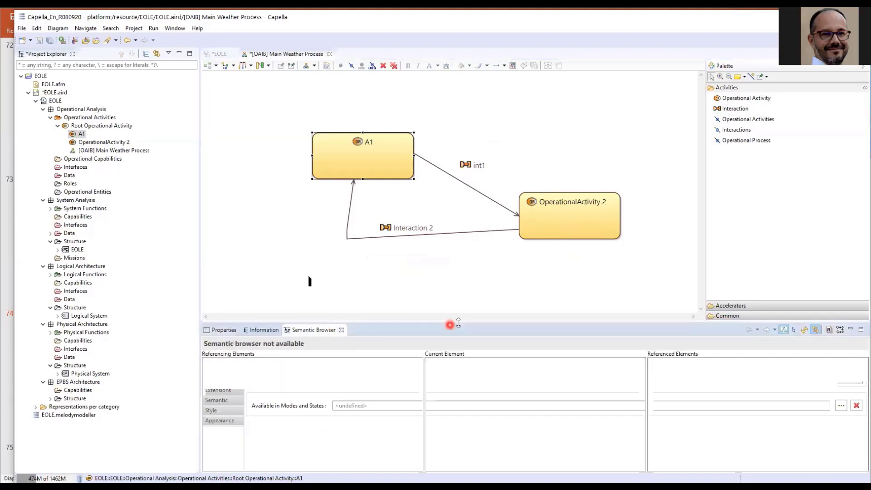
click(379, 147)
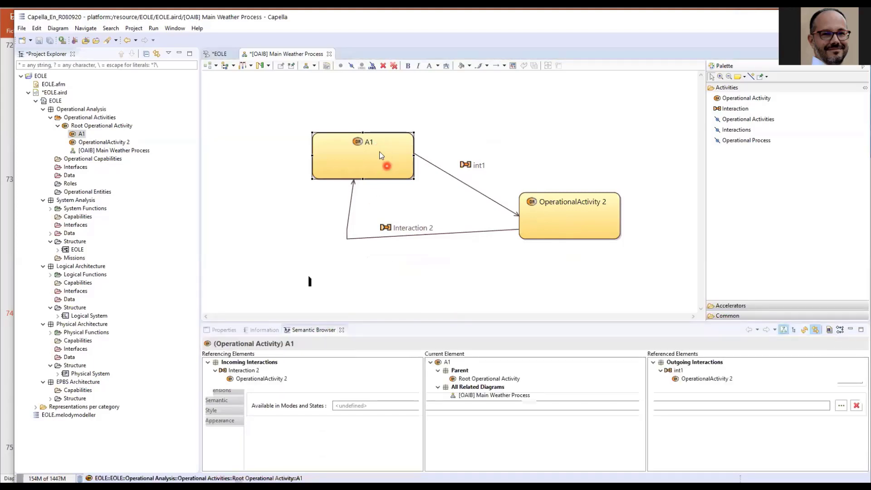
click(440, 363)
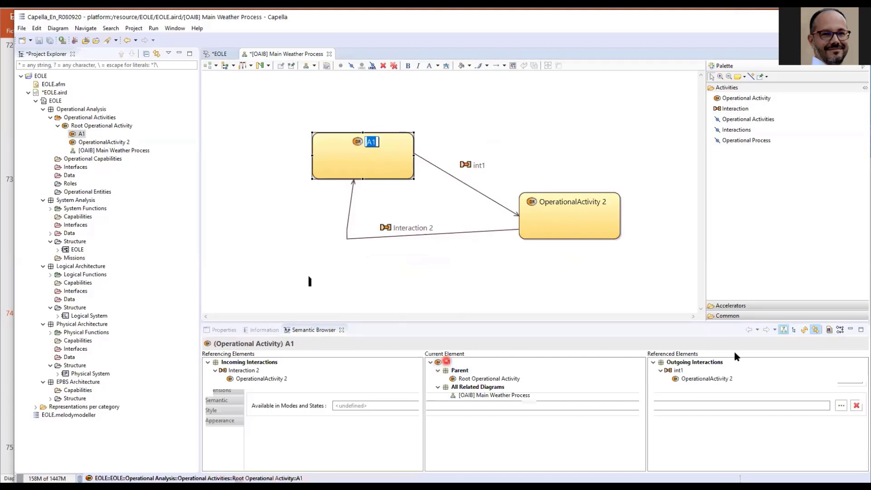
click(245, 370)
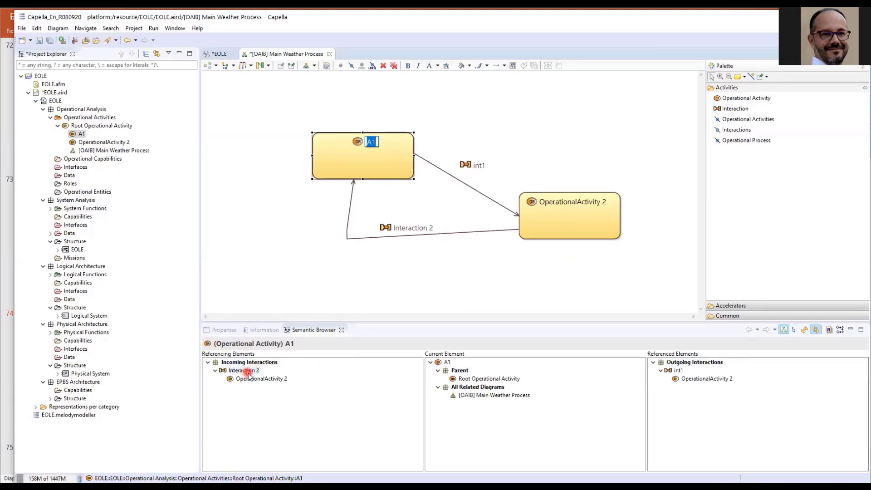
Examine the source and target of int1 and the relations of OperationalActivity 2 in the Semantic Browser.
drag(310, 295, 348, 238)
click(467, 183)
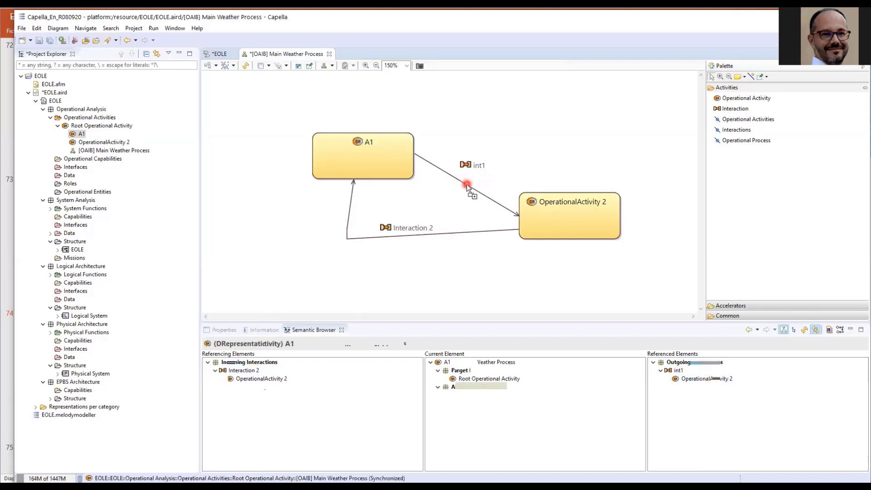
click(467, 185)
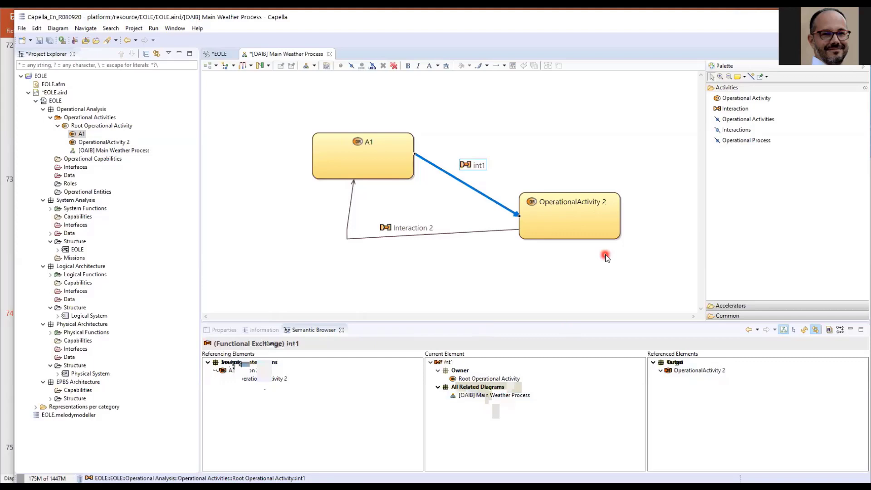
click(569, 217)
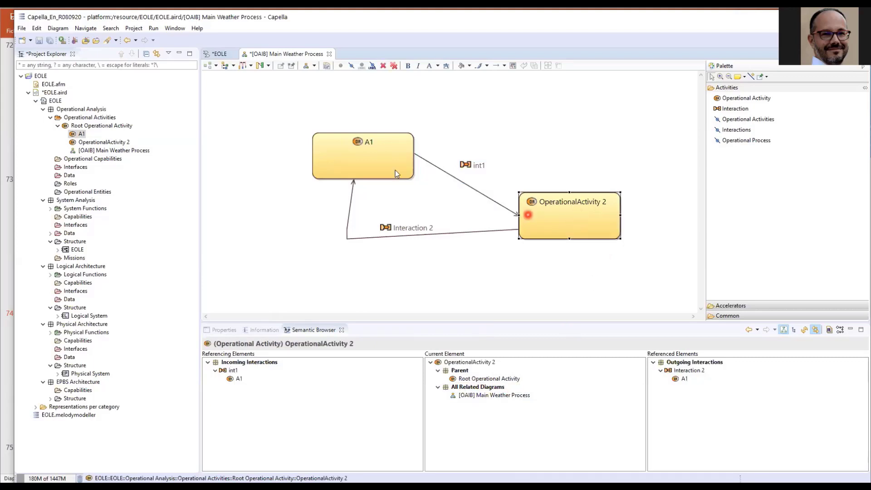
Remove activity A1 from the diagram only, without deleting it from the model.
click(380, 160)
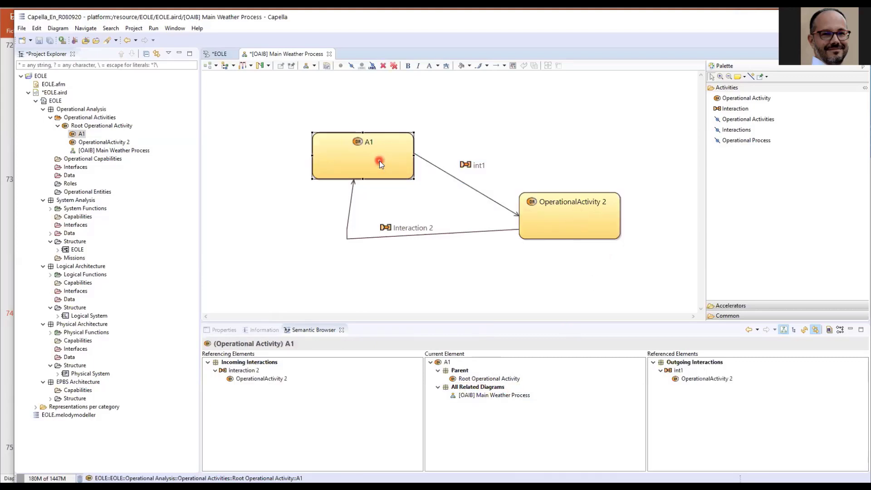
click(382, 65)
click(378, 104)
click(383, 65)
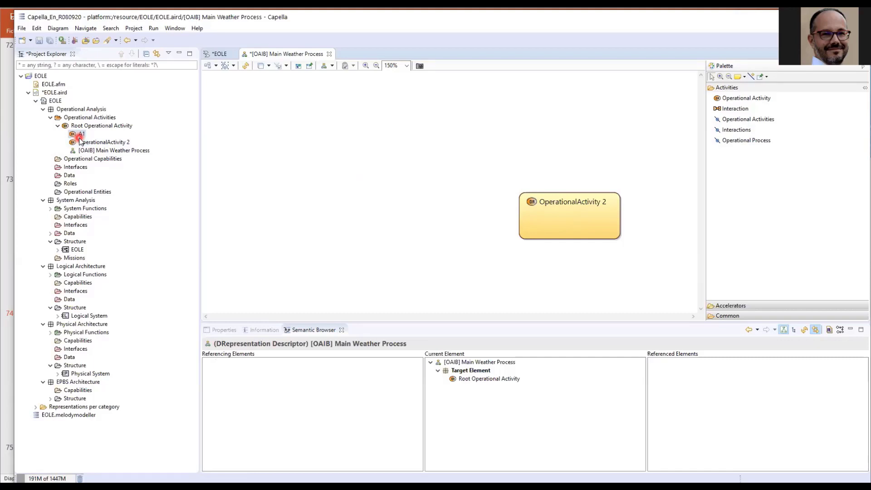
Check the incoming and outgoing interactions of OperationalActivity 2 in the Semantic Browser.
click(567, 212)
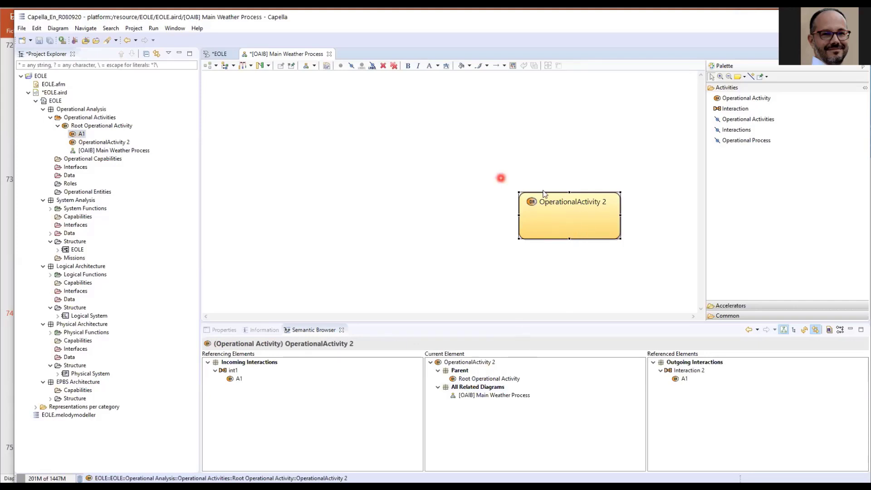
click(237, 373)
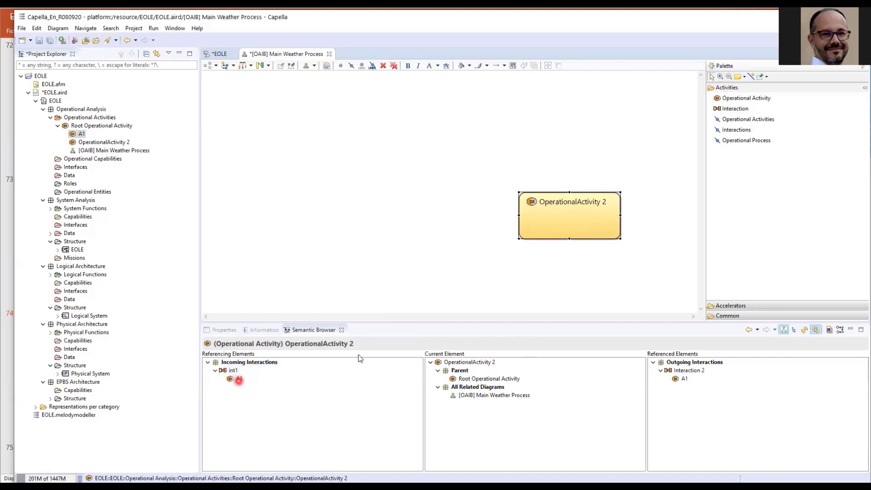
Undo and redo the removal of activity A1 from the diagram.
click(696, 372)
click(682, 386)
click(430, 173)
drag(321, 142, 321, 142)
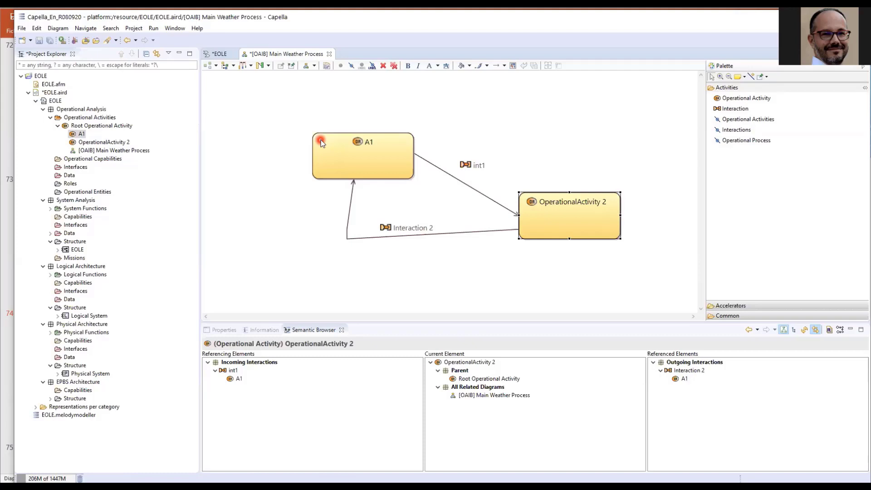
key(ctrl+z)
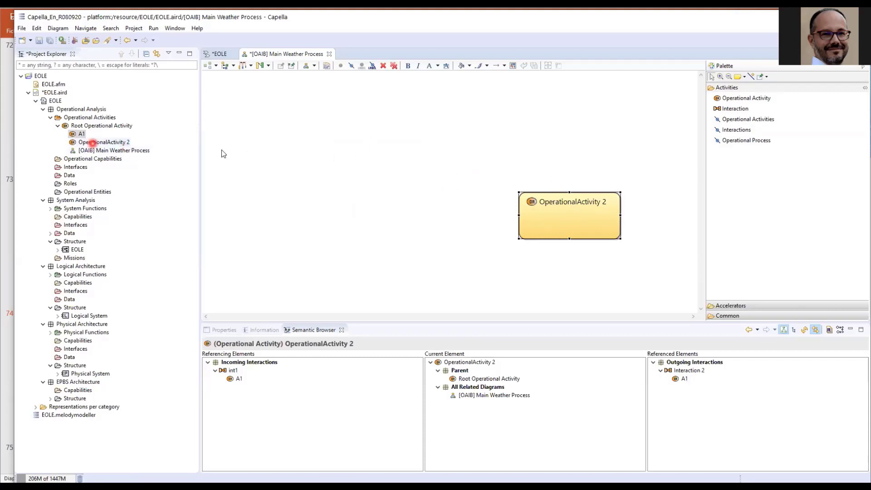
Bring the existing activity A1 back into the diagram by adding it to the operational activities shown in Root Operational Activity.
click(717, 98)
click(721, 119)
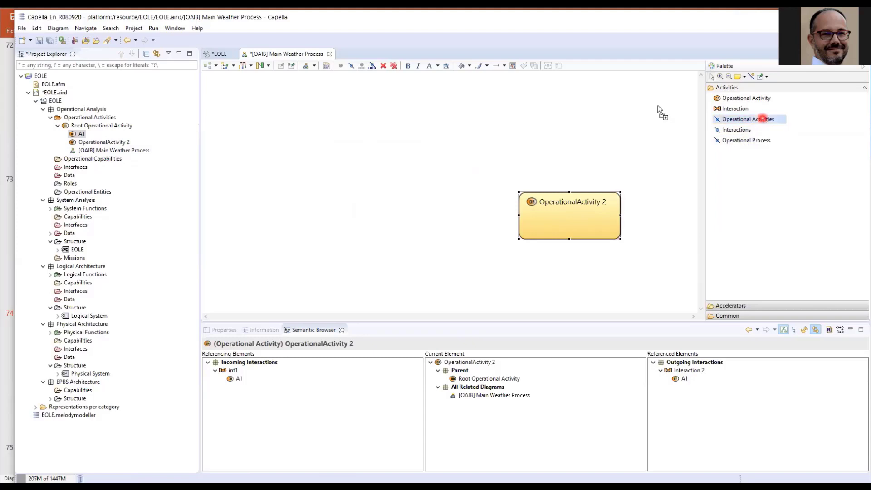
click(407, 139)
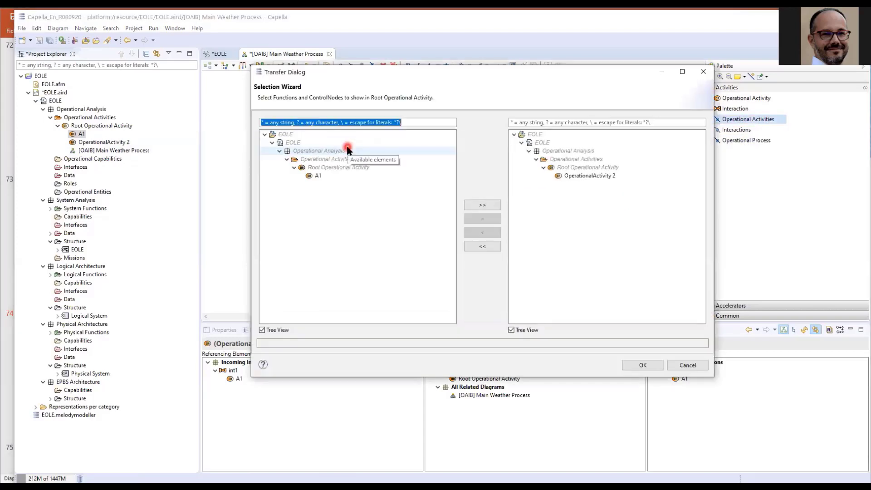
click(312, 177)
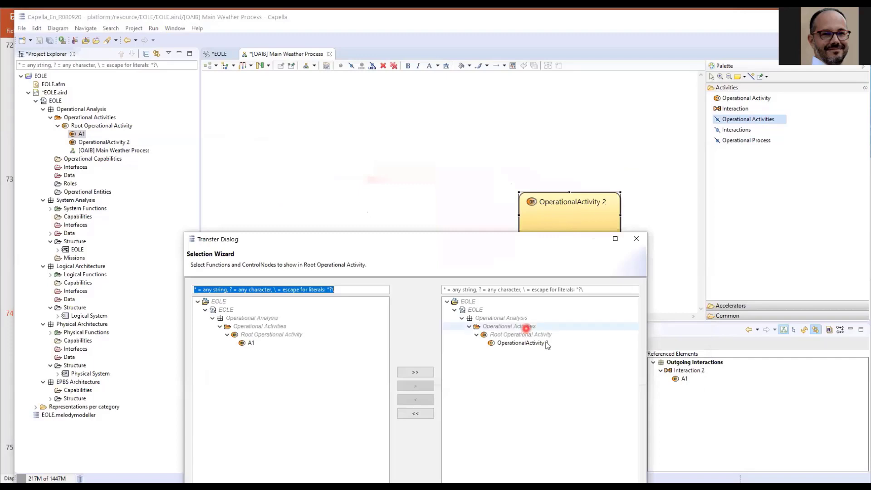
drag(428, 244, 443, 79)
click(263, 182)
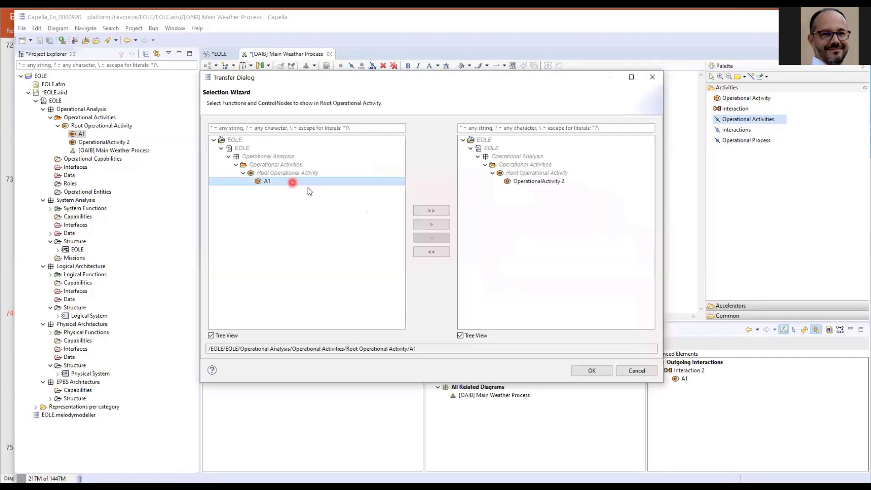
click(430, 224)
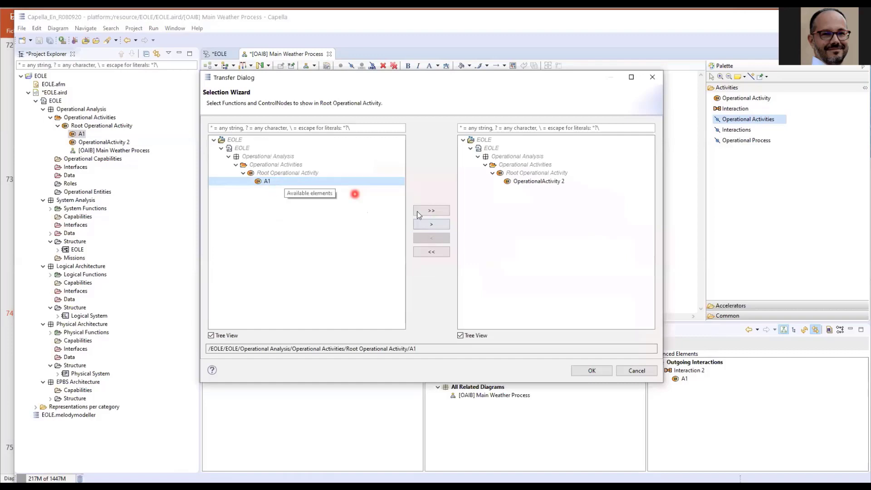
click(430, 224)
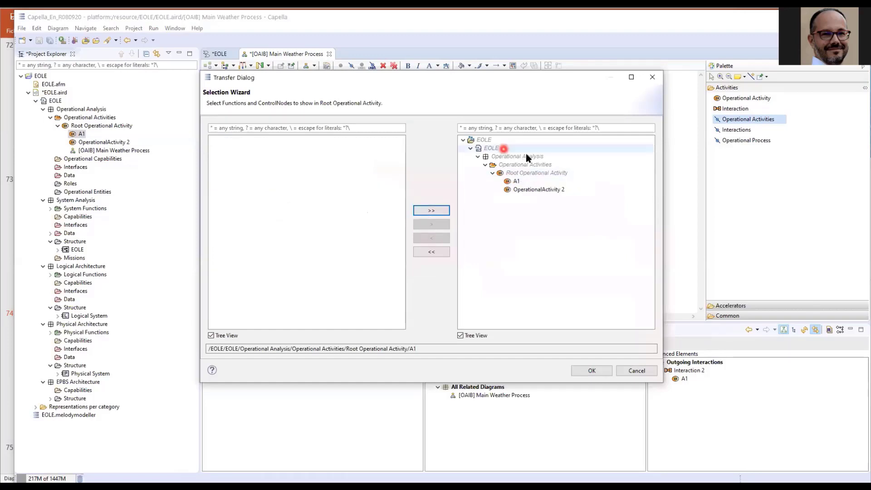
click(592, 370)
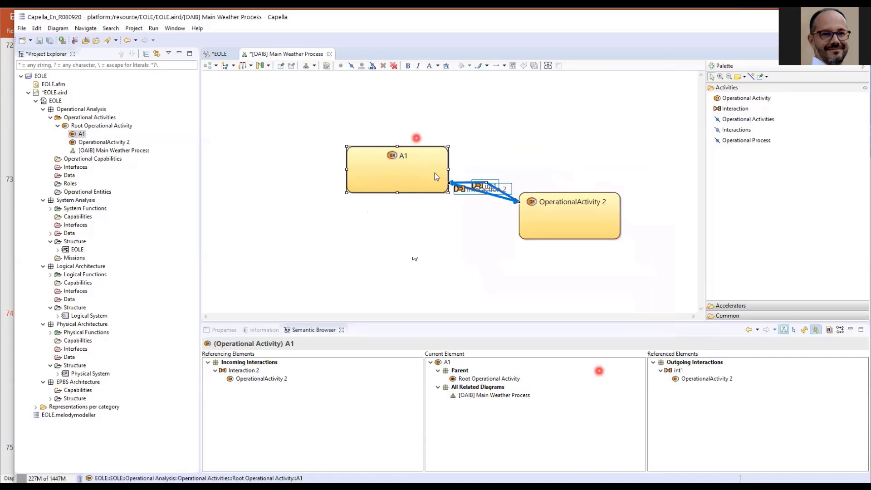
Move A1 up and away from OperationalActivity 2, and reroute int1 below and Interaction 2 above as right-angled lines.
drag(387, 168, 339, 133)
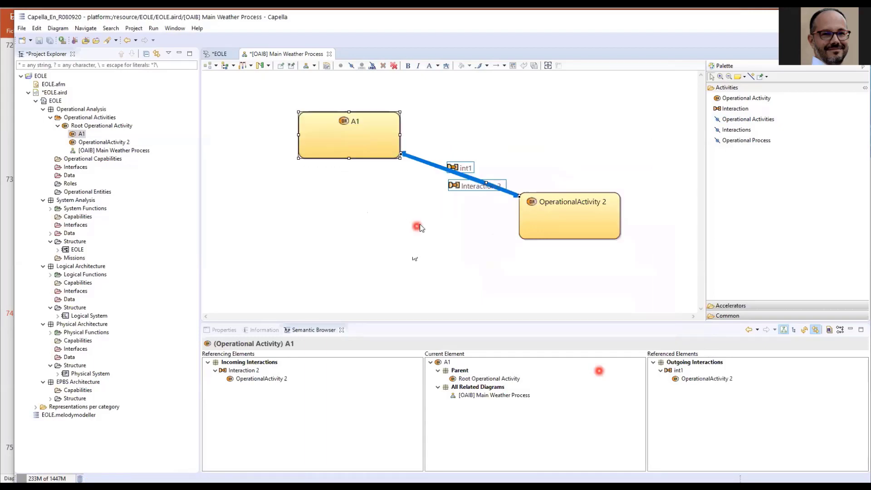
drag(440, 171, 386, 214)
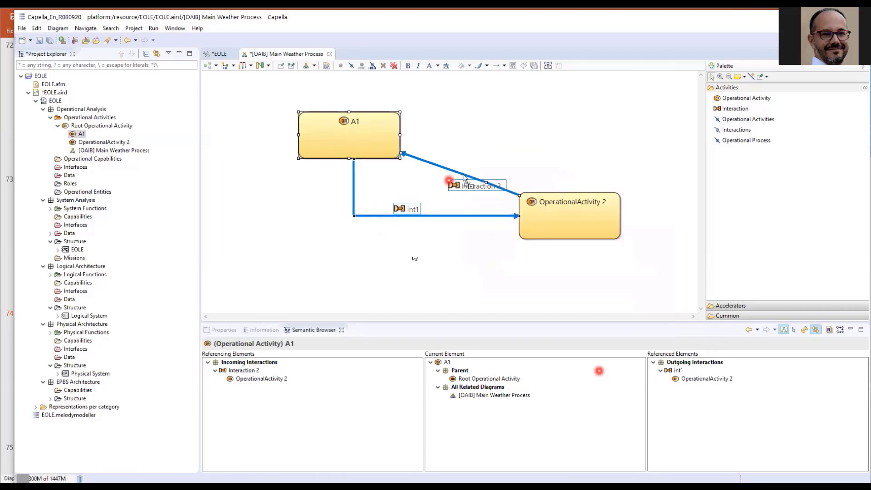
drag(465, 175, 568, 141)
Remove A1 from the diagram only and place it back there from the Project Explorer.
click(363, 136)
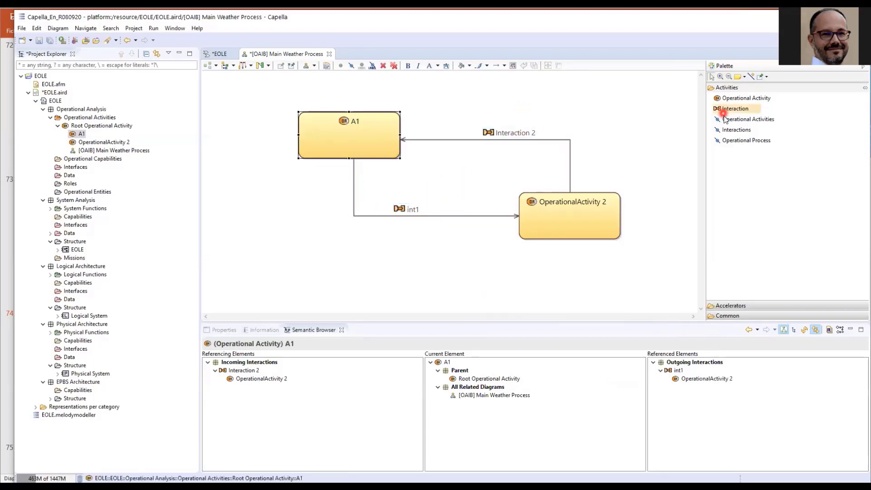
click(748, 118)
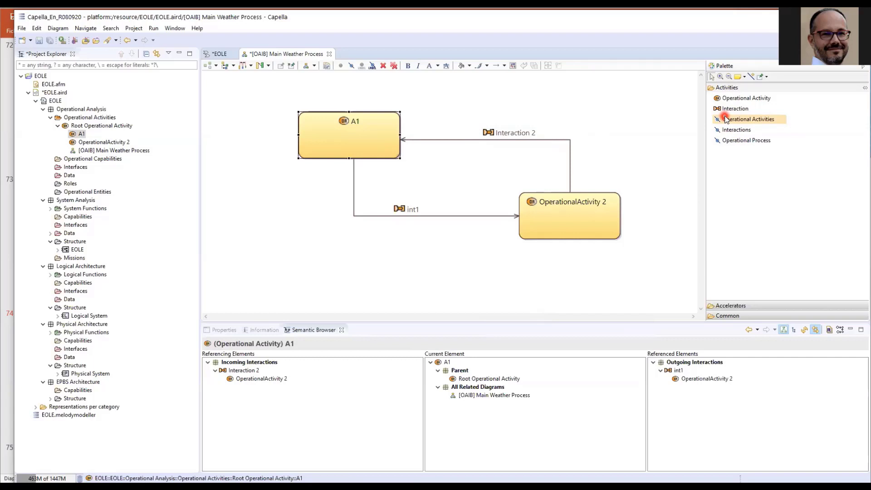
click(383, 65)
drag(77, 134, 336, 143)
click(362, 152)
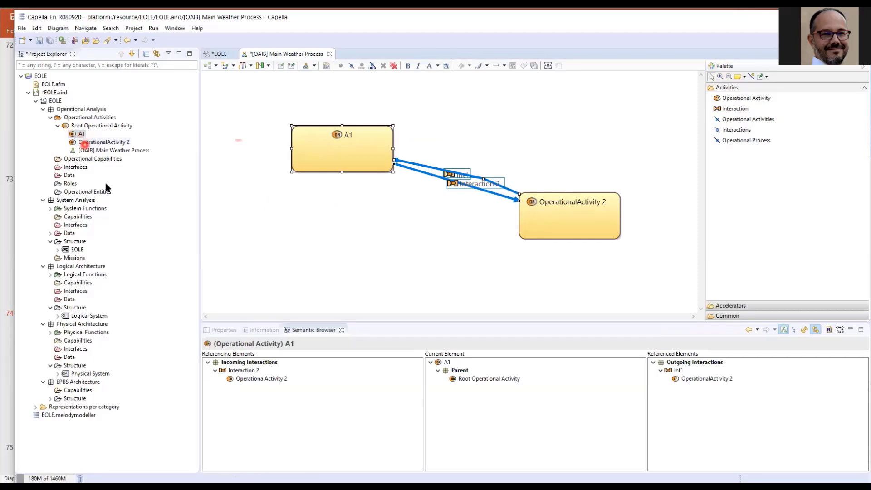
Check which operational activities are available to show in the diagram, and try to place Logical System on it.
click(747, 118)
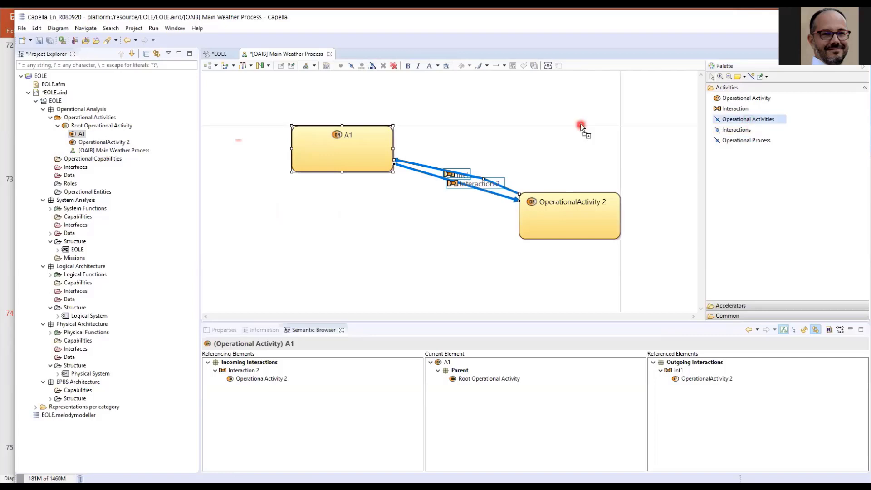
click(581, 129)
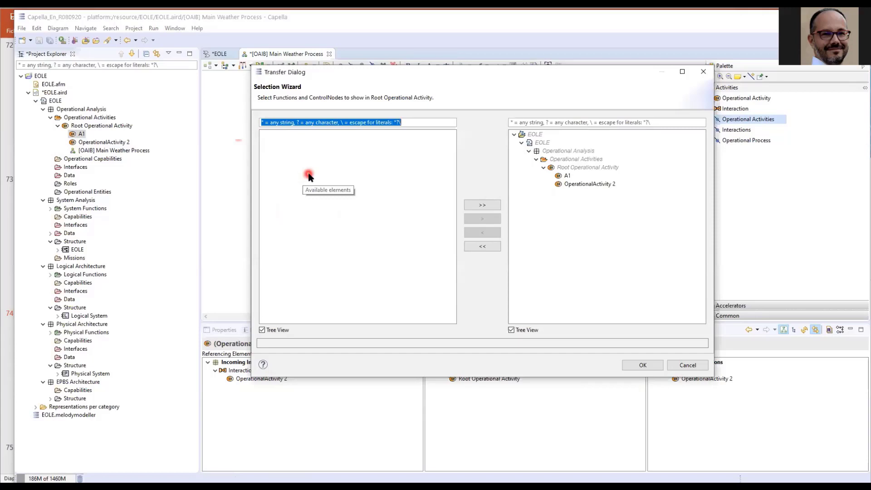
click(686, 365)
drag(86, 315, 458, 254)
Delete activity A1 from the model together with int1 and Interaction 2, reviewing the elements affected.
click(356, 150)
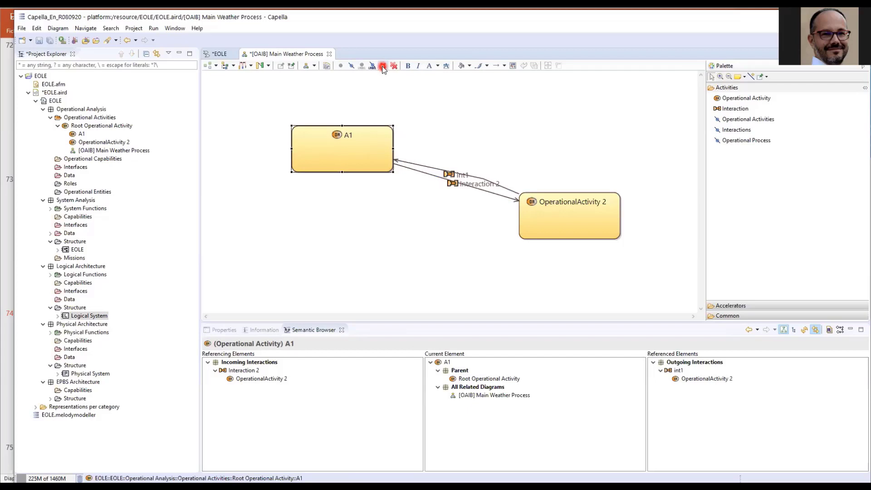
click(363, 126)
click(394, 67)
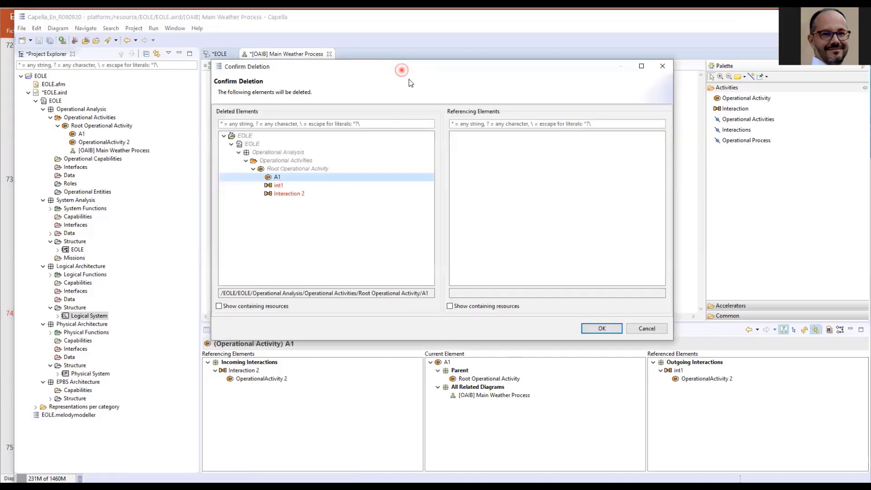
drag(402, 69, 547, 160)
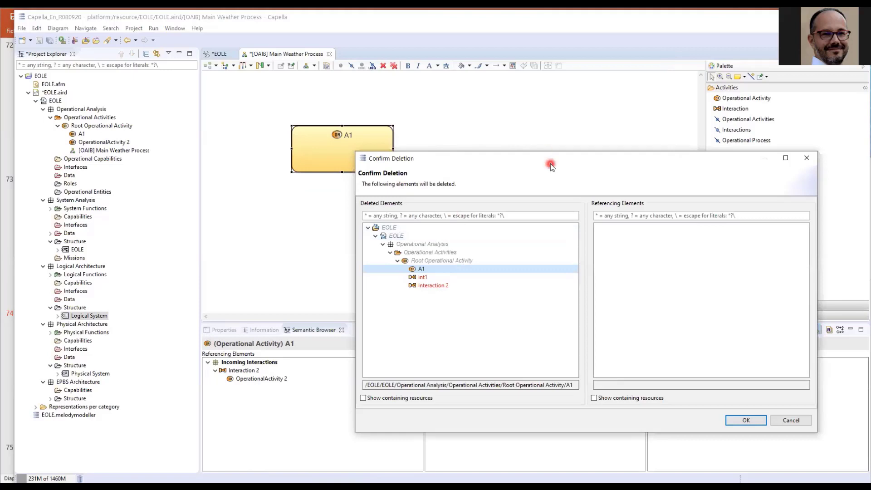
drag(550, 166, 593, 54)
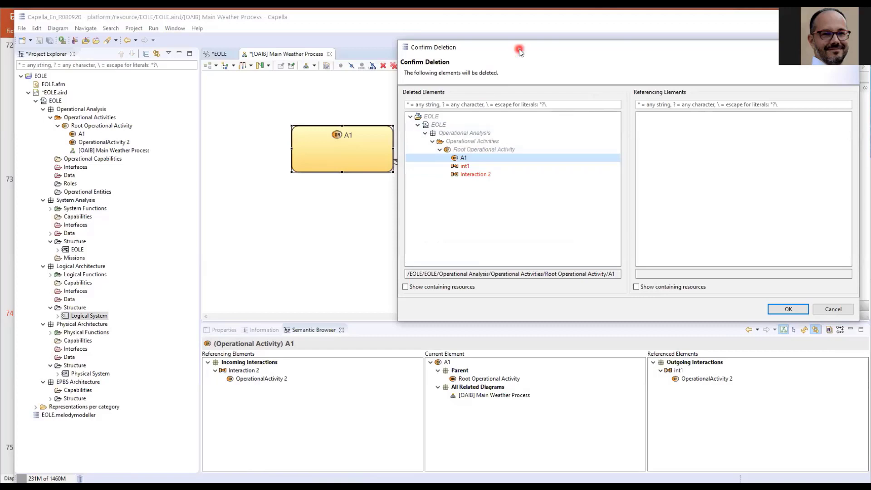
drag(519, 51, 450, 215)
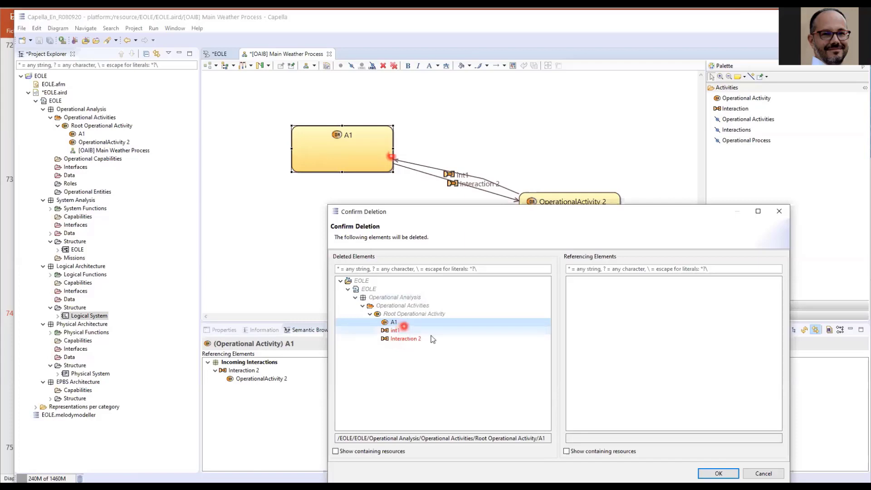
click(721, 474)
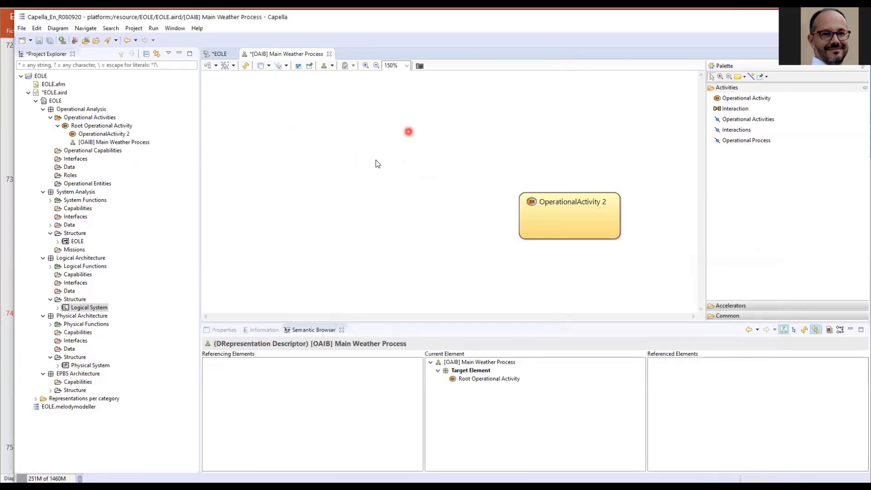
Check OperationalActivity 2's relations in the Semantic Browser, and undo the deletion of A1 from the model.
click(577, 217)
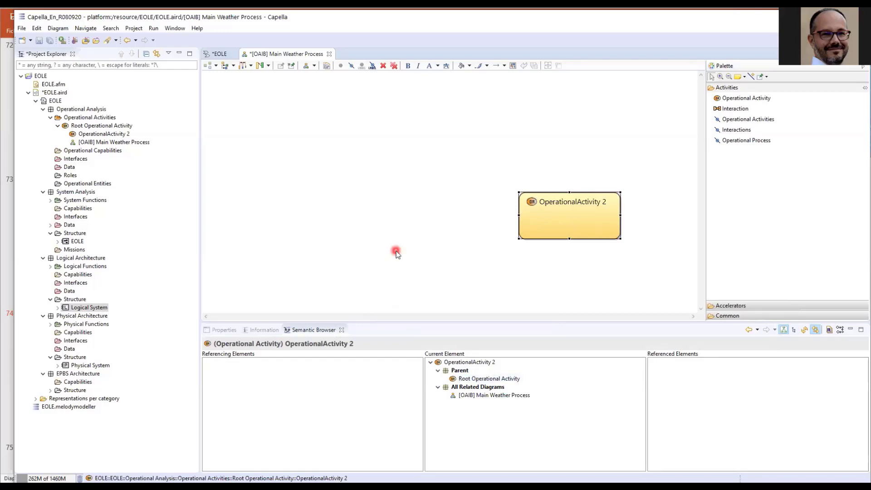
key(ctrl+z)
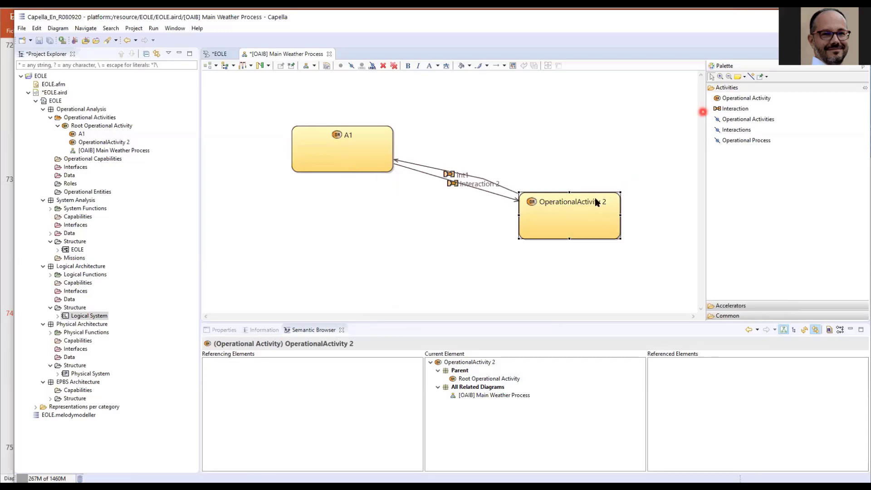
click(346, 152)
Create a new operational activity above OperationalActivity 2 and remove it from the diagram only.
click(746, 98)
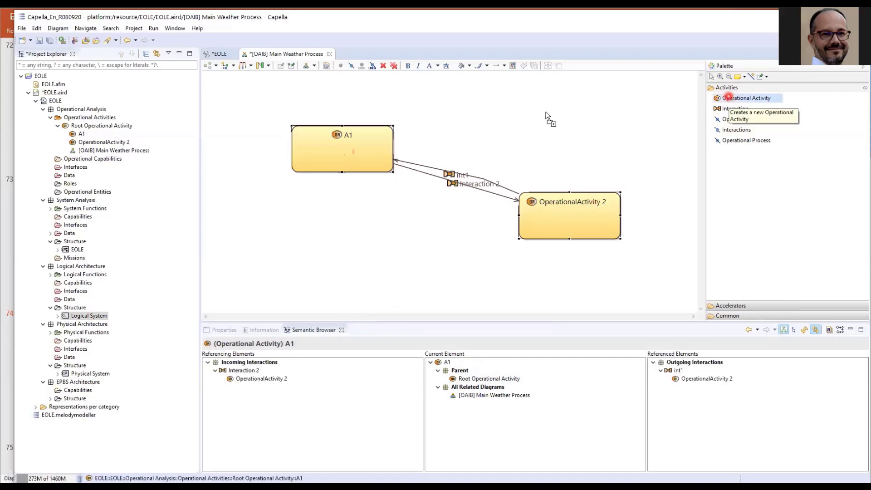
click(545, 114)
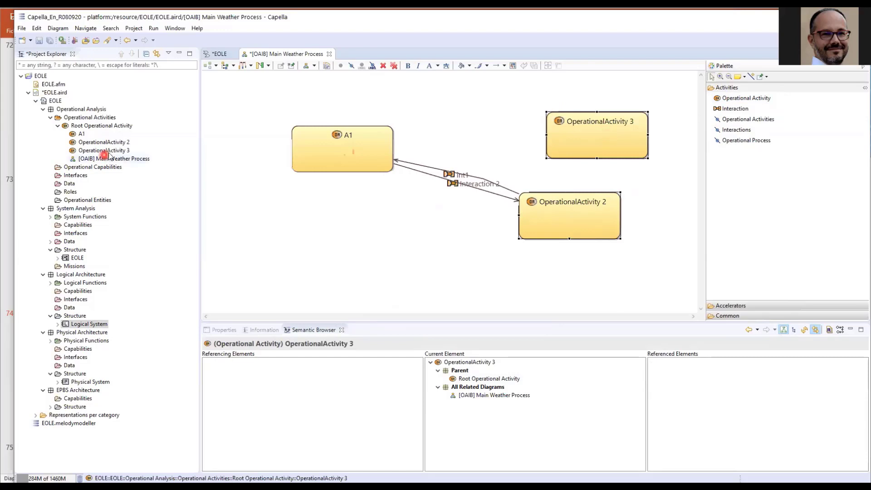
click(382, 66)
Show OperationalActivity 3 in the diagram again from the existing activities and delete it from the model.
click(748, 119)
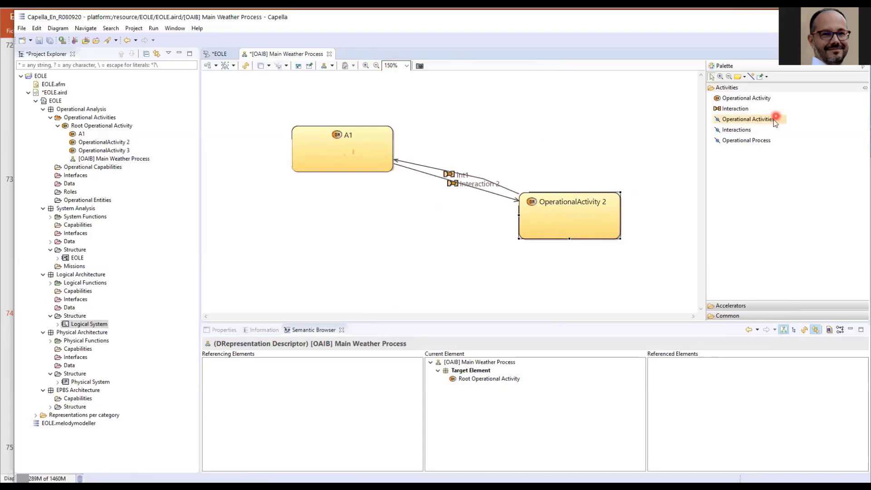
click(545, 137)
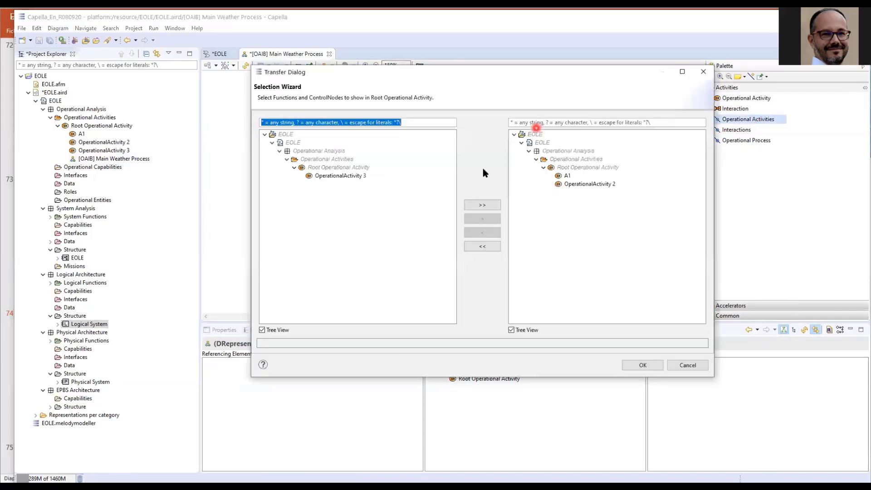
click(338, 177)
click(482, 218)
click(644, 365)
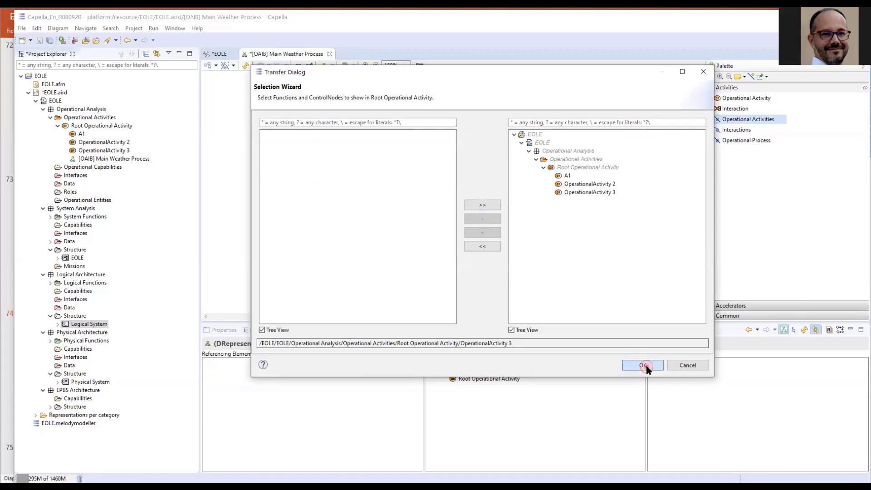
click(392, 68)
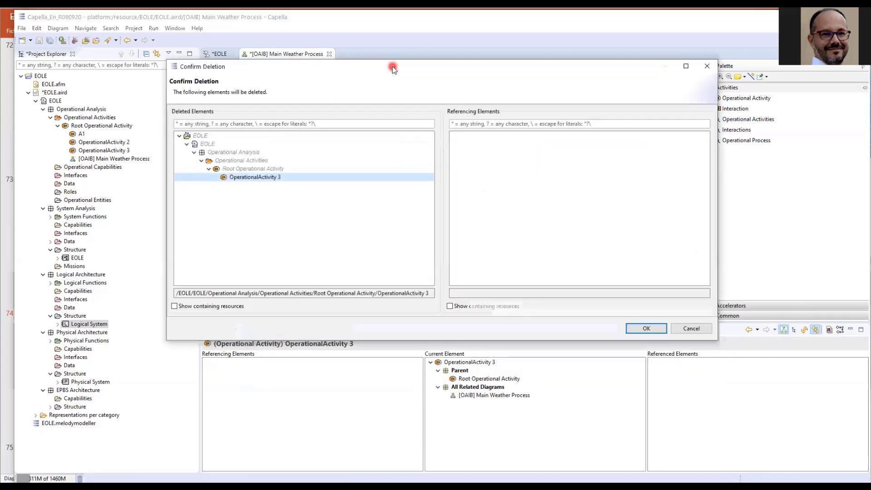
click(646, 328)
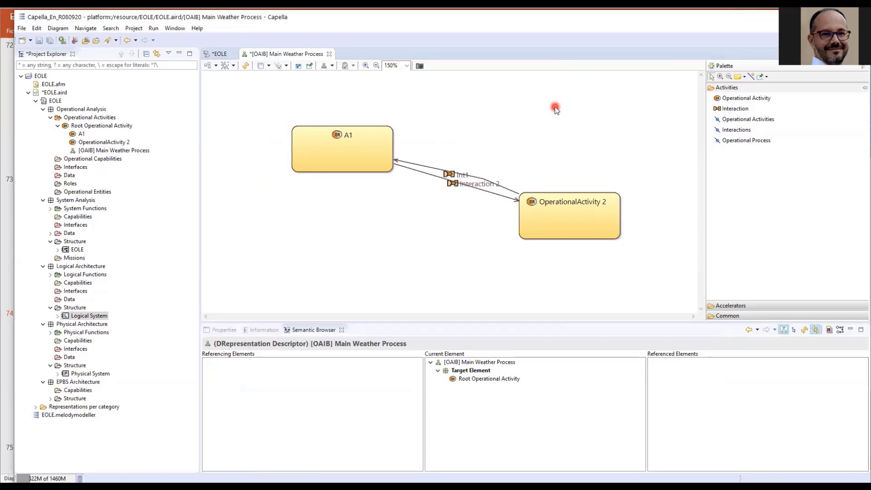
Enlarge activity A1, reposition it in the diagram and select it in the Project Explorer.
drag(380, 151, 289, 175)
drag(340, 194, 366, 238)
drag(334, 179, 348, 137)
click(83, 135)
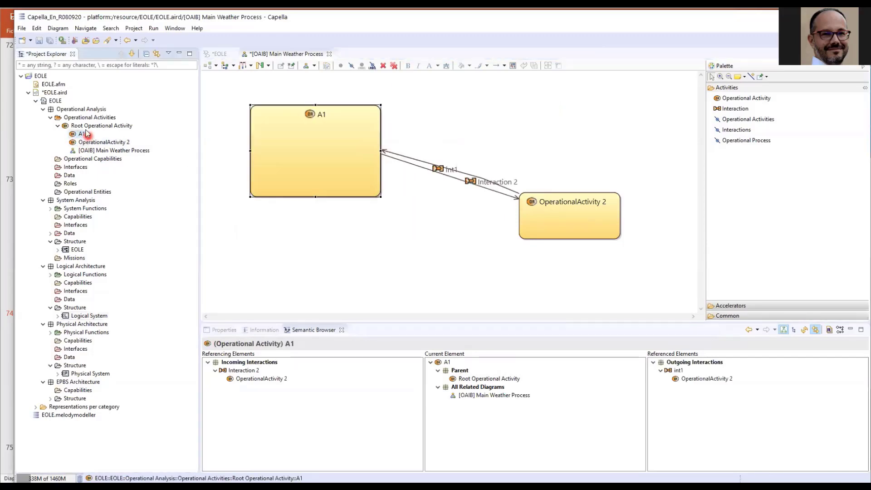